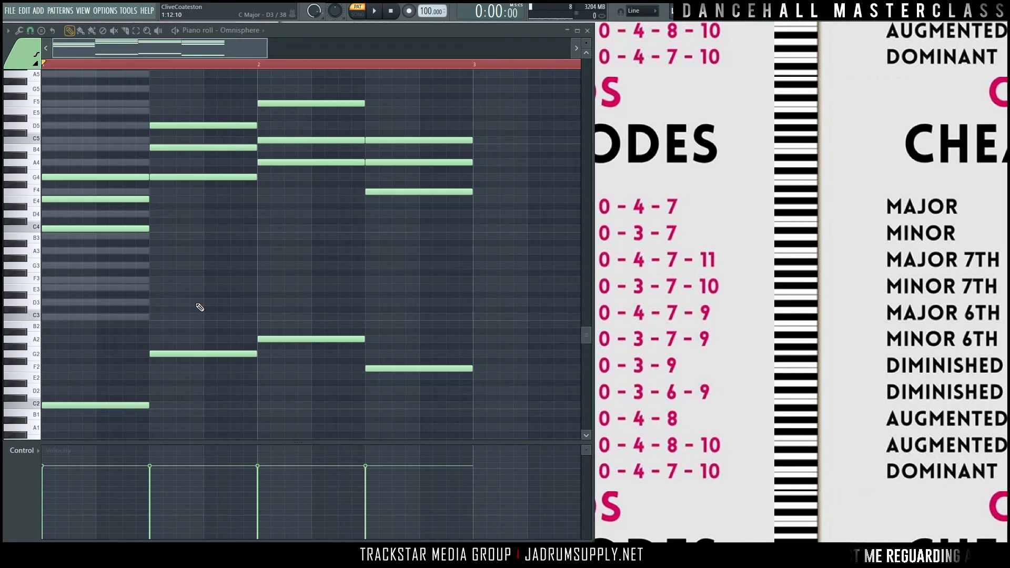
Swap the second and third chords so the A2-bass chord precedes the G chord, and play back the progression.
mouse_move(213, 87)
left_mouse_down()
mouse_move(225, 371)
mouse_move(266, 354)
mouse_move(396, 354)
mouse_move(284, 182)
mouse_move(285, 100)
mouse_move(284, 347)
mouse_move(171, 340)
left_mouse_up()
key("space")
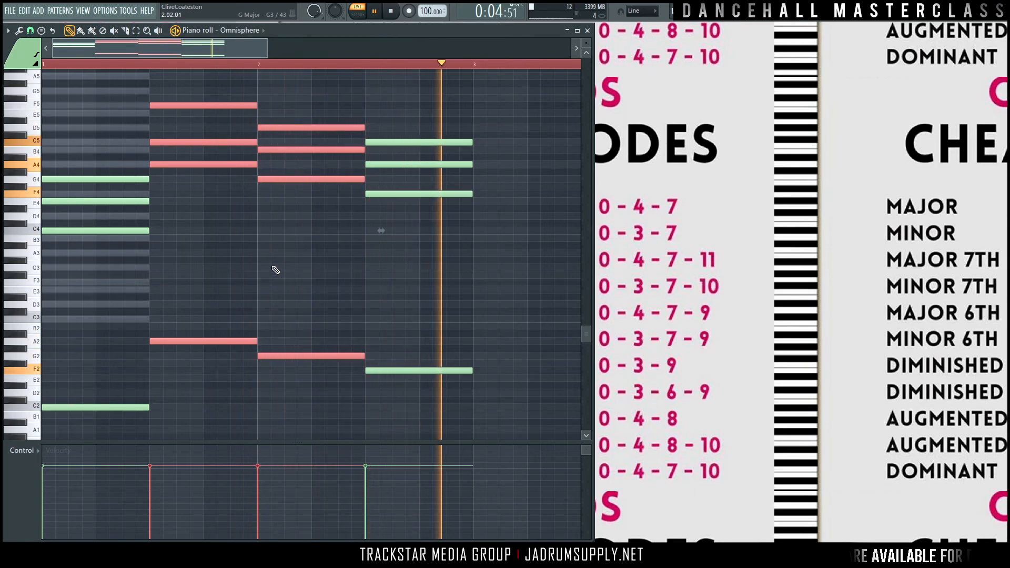
key("space")
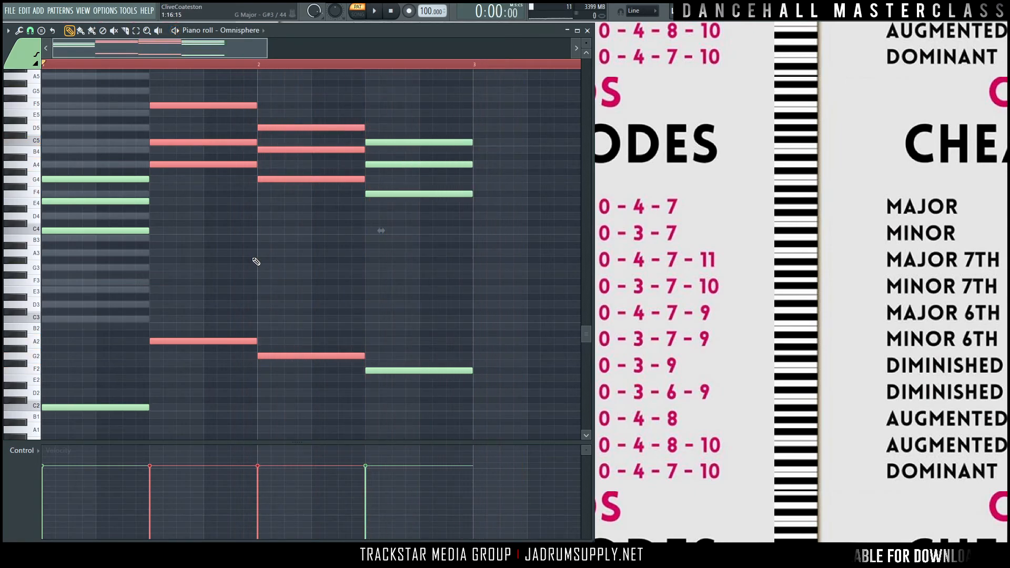
key("space")
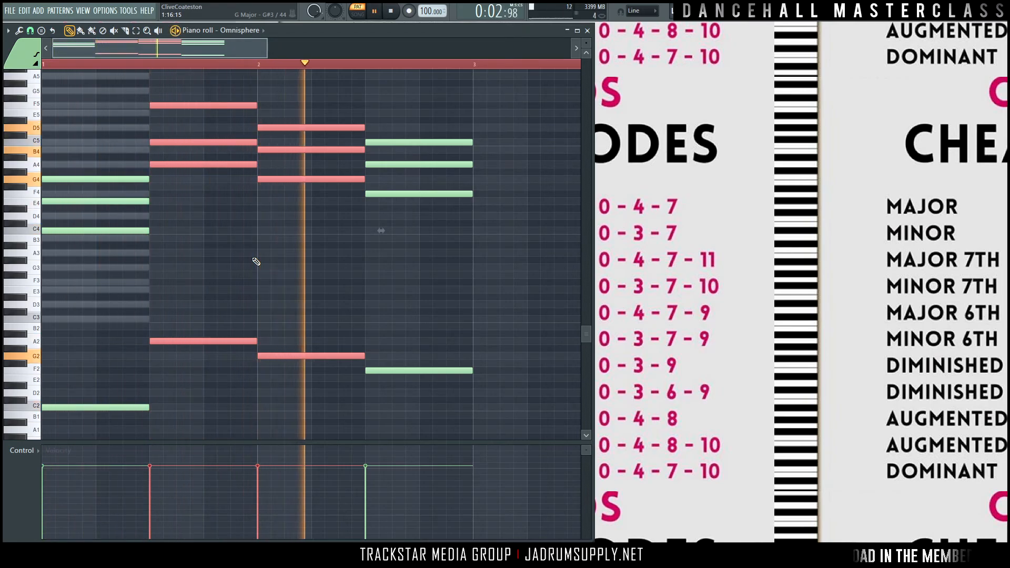
key("space")
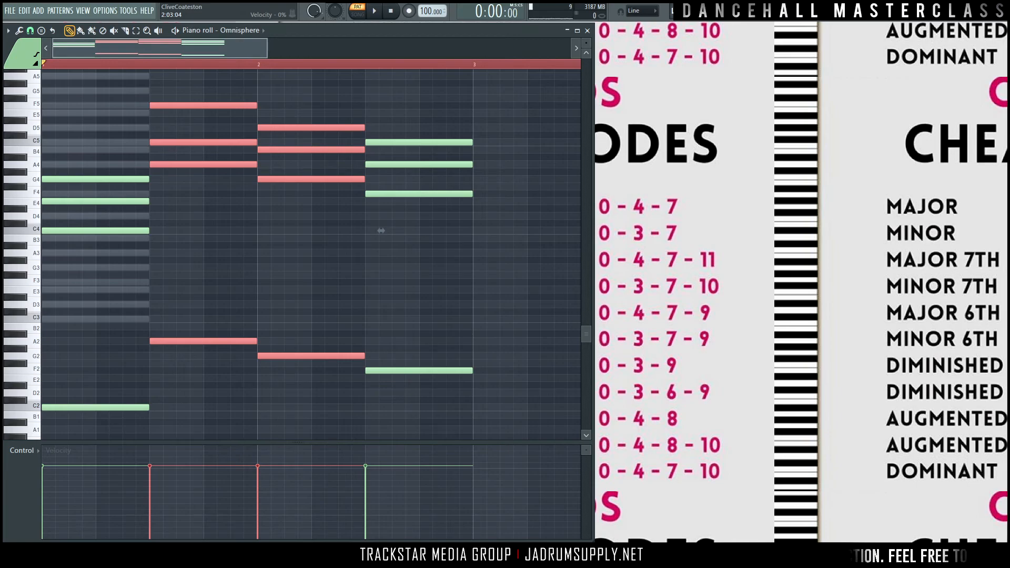
Undo the swap of the second and third chords.
key("alt+Tab")
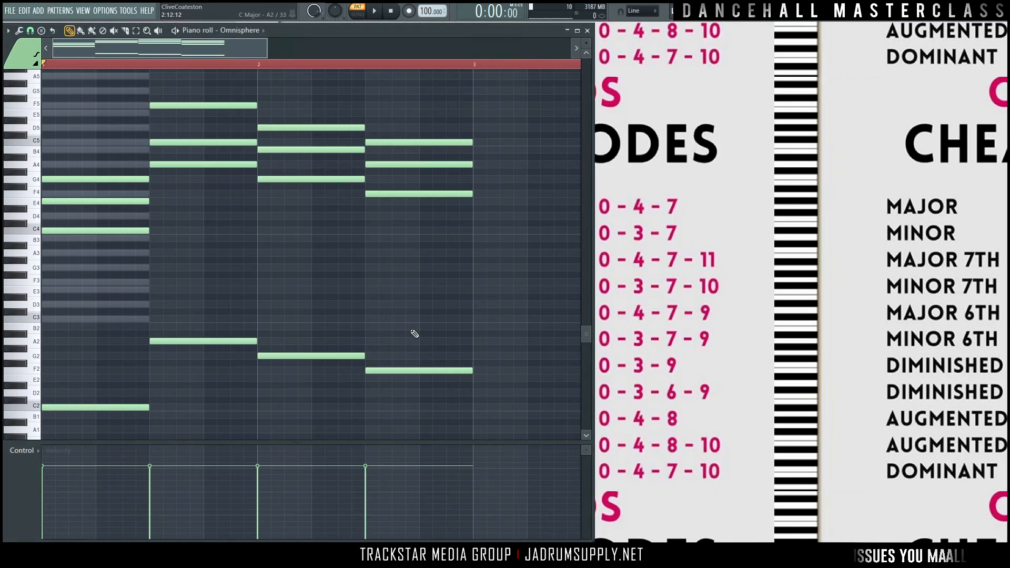
key("ctrl+z")
key("ctrl+z")
key("ctrl+z")
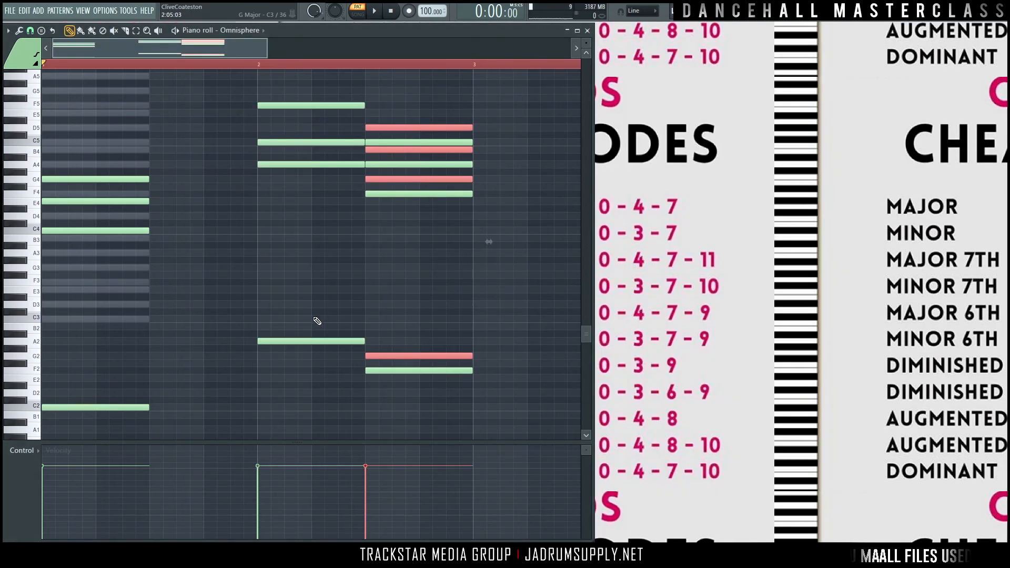
key("ctrl+z")
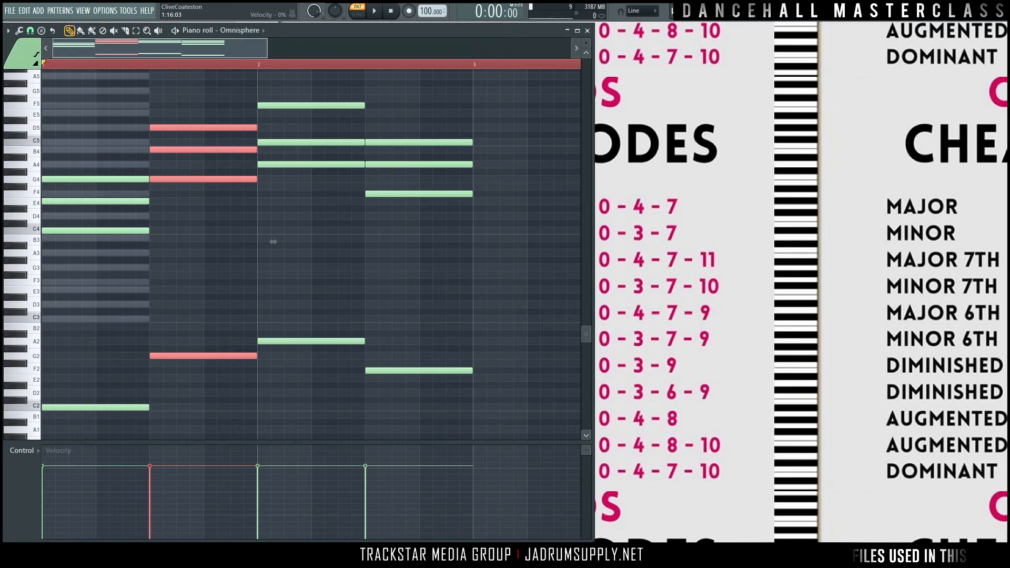
Switch to the browser, place it beside the piano roll, and read the search results for "famous chord code progression".
mouse_move(337, 555)
left_click(346, 493)
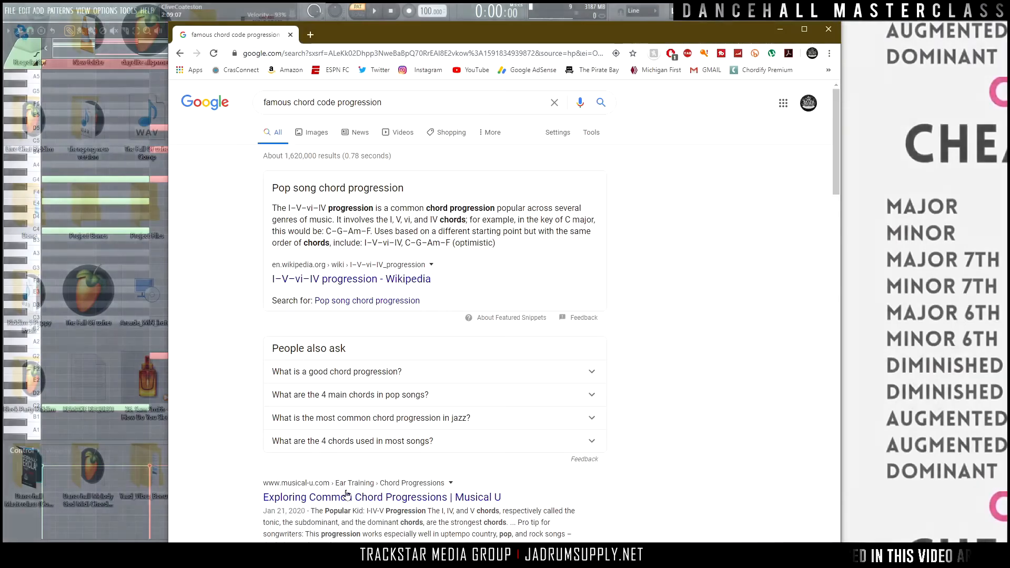
key("super+Right")
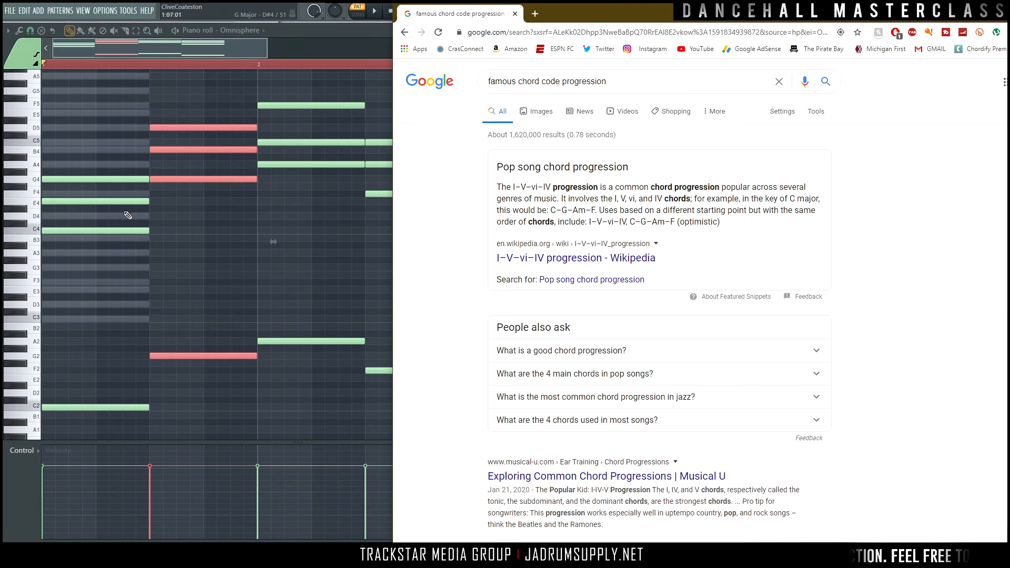
scroll(204, 204, "down", 1)
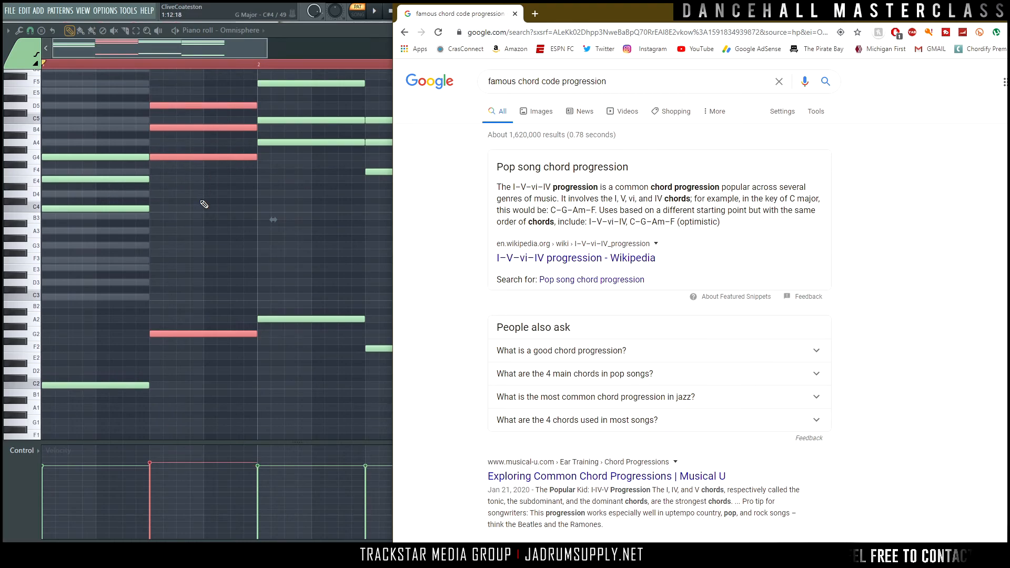
scroll(204, 205, "down", 1)
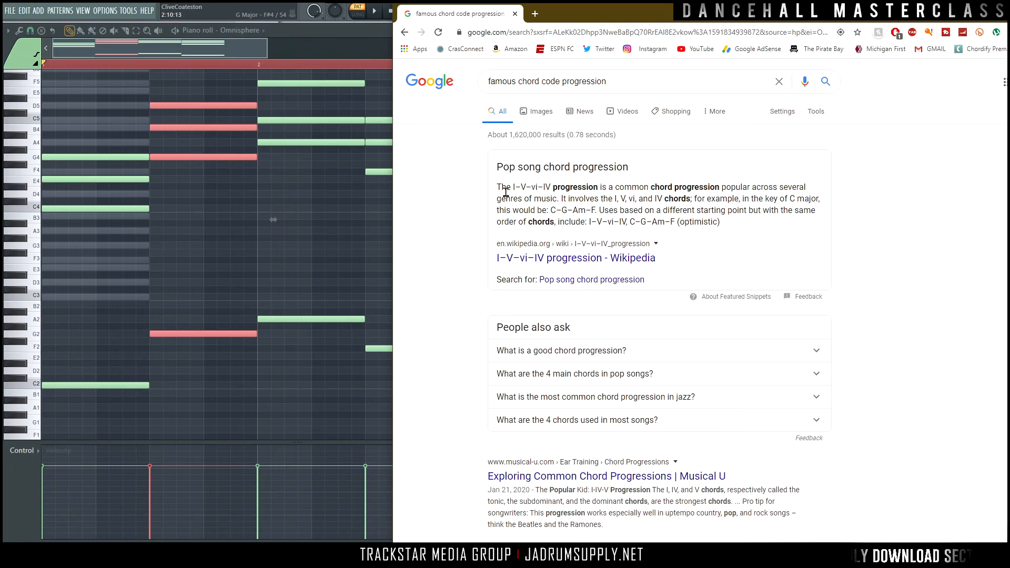
scroll(578, 216, "down", 2)
scroll(610, 244, "down", 2)
scroll(589, 211, "up", 4)
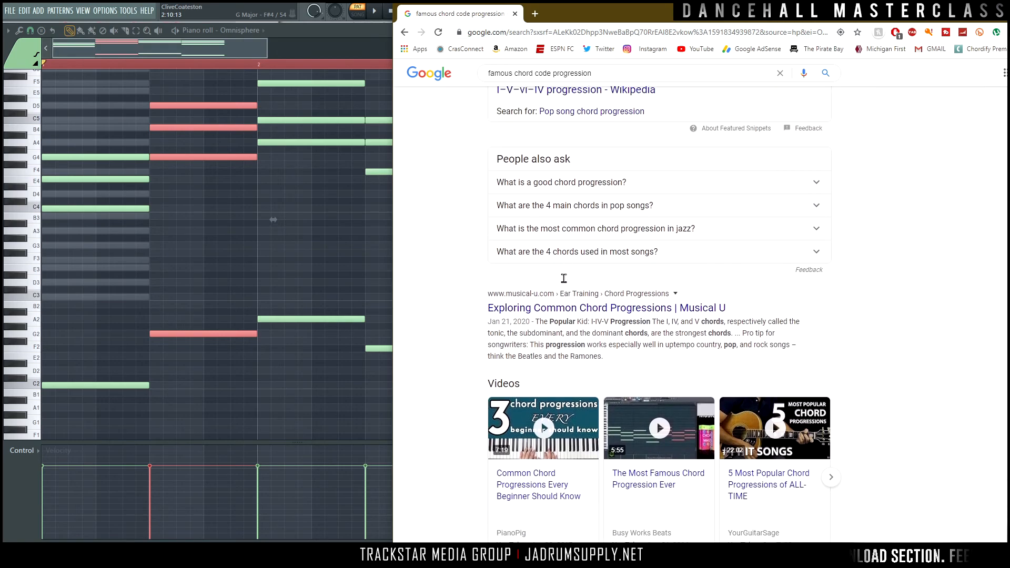
Browse the image results for "famous chord code progression" and open the popular piano chord progressions chart.
left_click(548, 110)
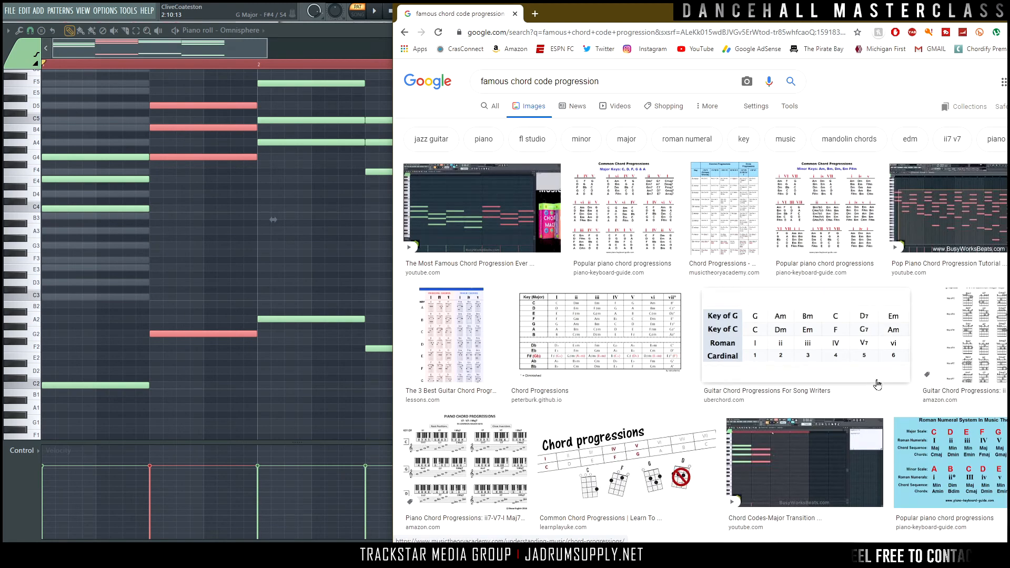
left_click(638, 210)
left_click_drag(884, 49, 769, 50)
left_click_drag(833, 21, 643, 22)
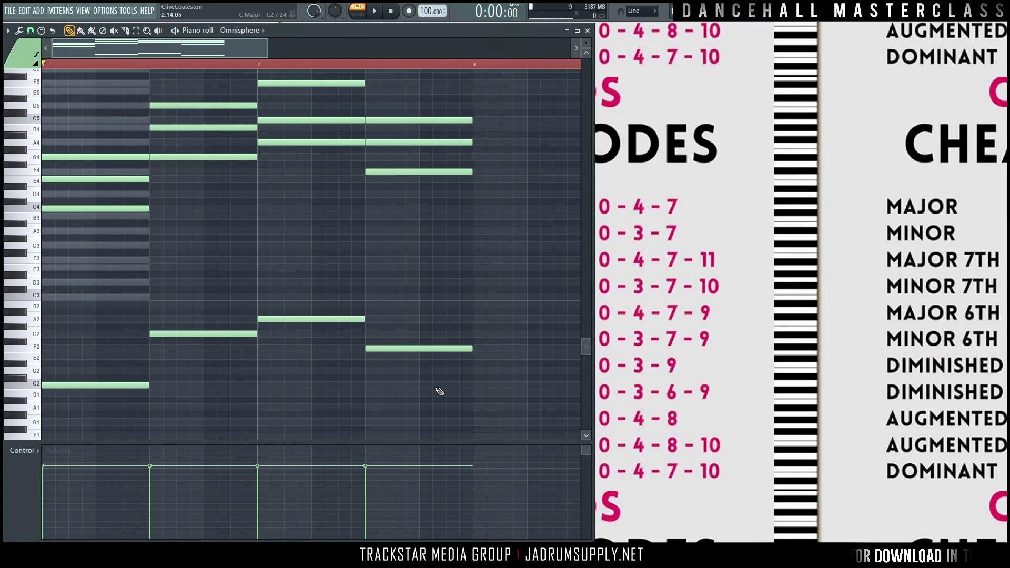
Delete the four notes of the G chord in the second slot and move the F chord into its place.
left_click_drag(439, 391, 432, 139)
scroll(420, 150, "down", 2)
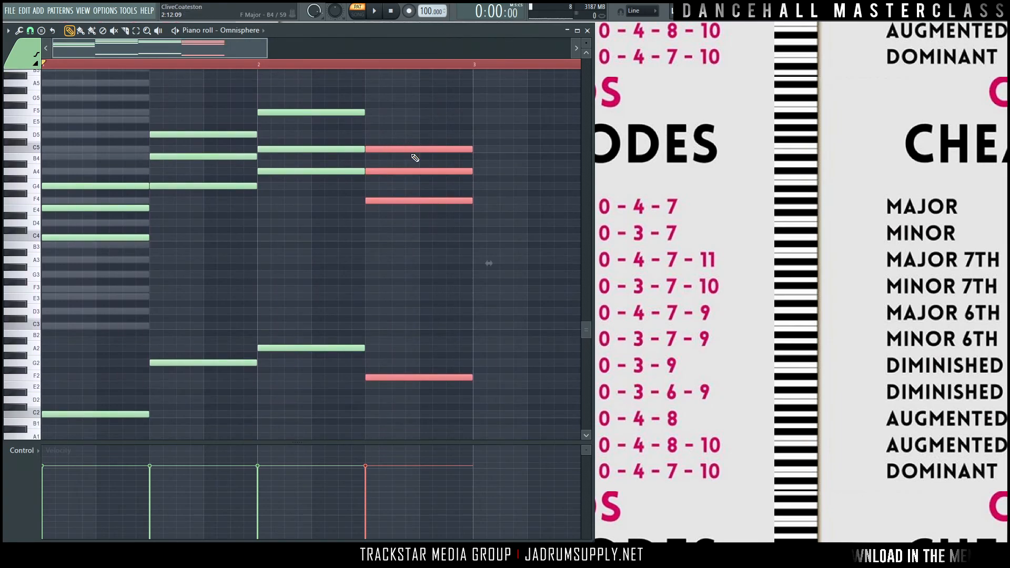
right_click(205, 134)
right_click(203, 156)
right_click(203, 185)
right_click(197, 363)
mouse_move(485, 409)
left_mouse_down()
mouse_move(430, 125)
mouse_move(176, 149)
left_mouse_up()
Copy the opening C chord further along the timeline and try to move the A2-bass chord past it.
left_click_drag(86, 188, 124, 420)
left_click_drag(122, 381, 459, 382)
left_click_drag(271, 349, 340, 24)
left_click_drag(323, 143, 470, 115)
scroll(452, 158, "down", 3)
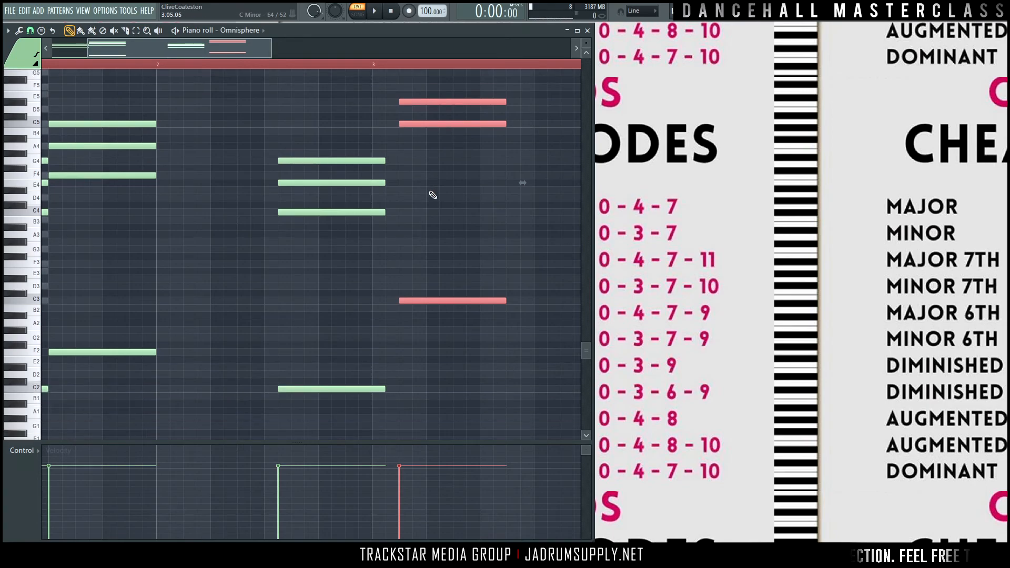
key("ctrl+z")
Arrange the copied C chord in the third slot and the A2-bass chord in the fourth, and play back the progression.
left_click_drag(213, 313, 442, 315)
left_click_drag(409, 412, 341, 51)
left_click_drag(288, 194, 168, 191)
left_click(195, 158, "ctrl")
left_click_drag(194, 158, 223, 139)
key("space")
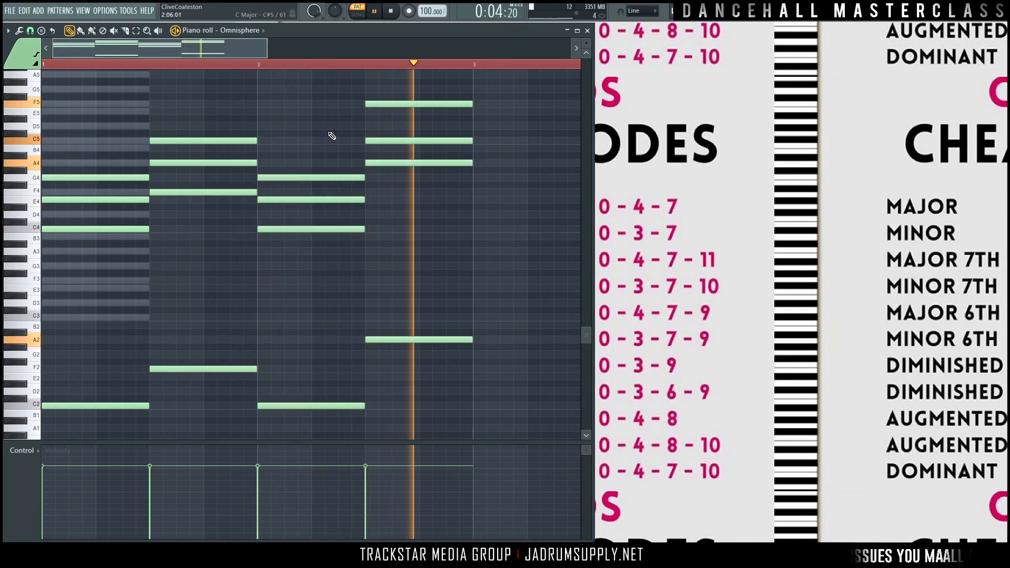
key("space")
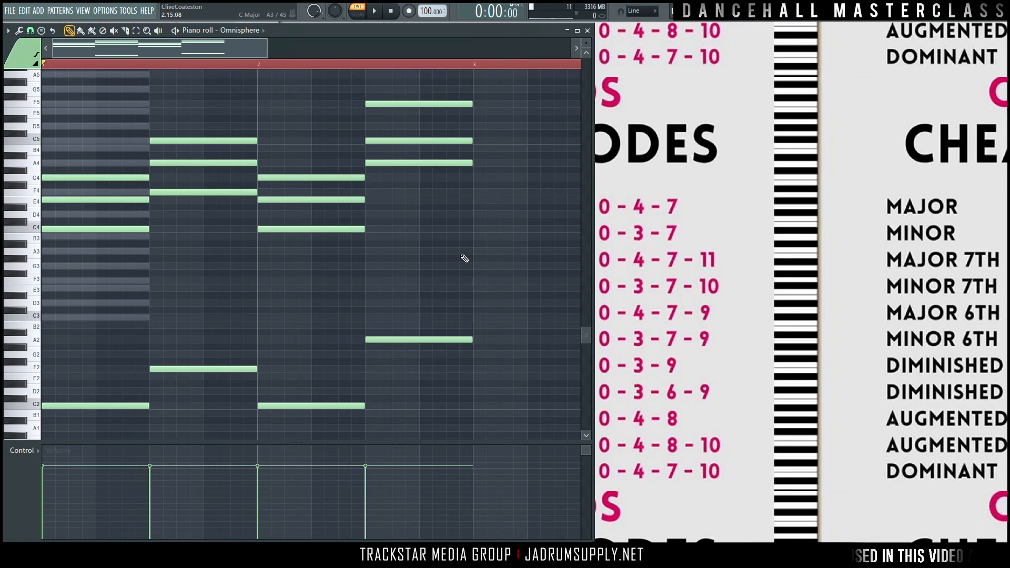
Shorten all chord notes to one-step stabs, deselect them, and maximize the piano roll.
scroll(384, 73, "down", 1)
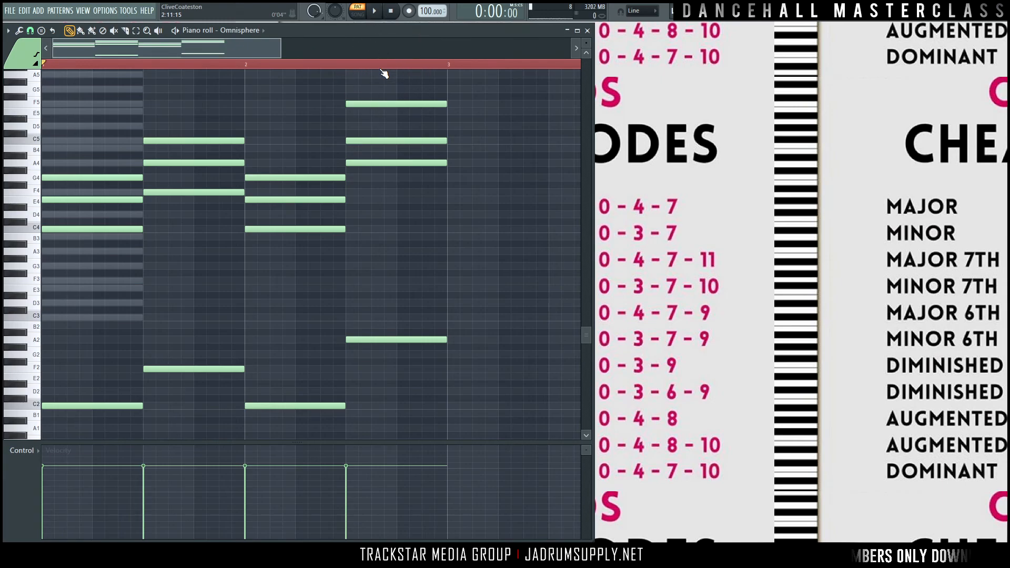
key("ctrl+a")
left_click_drag(244, 141, 157, 138)
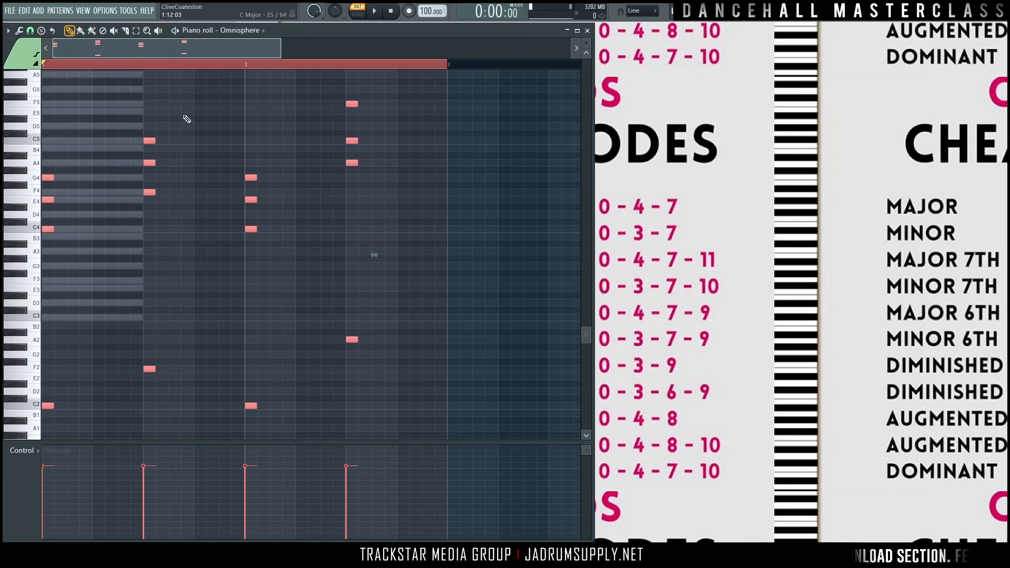
key("ctrl+d")
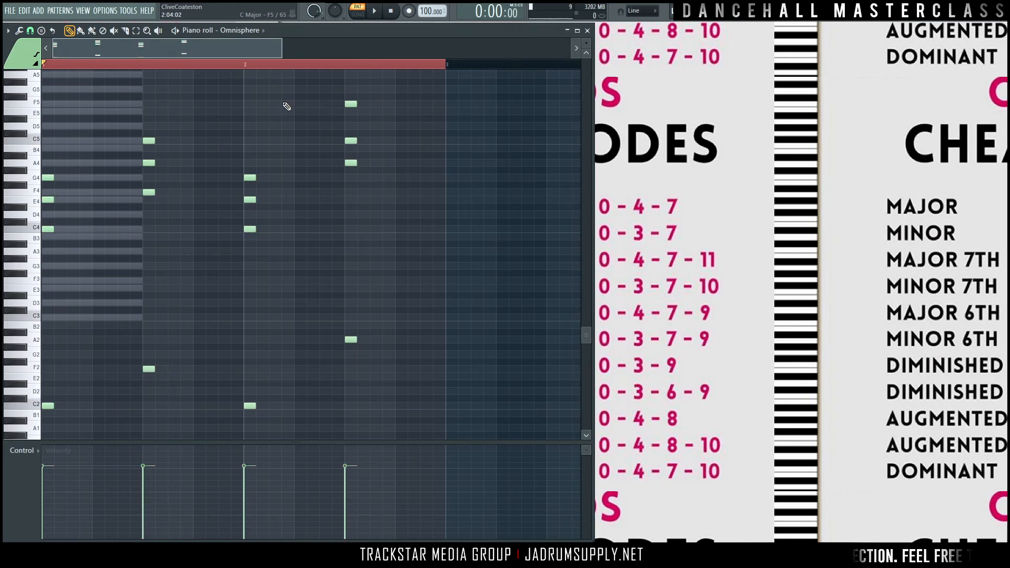
key("ctrl+d")
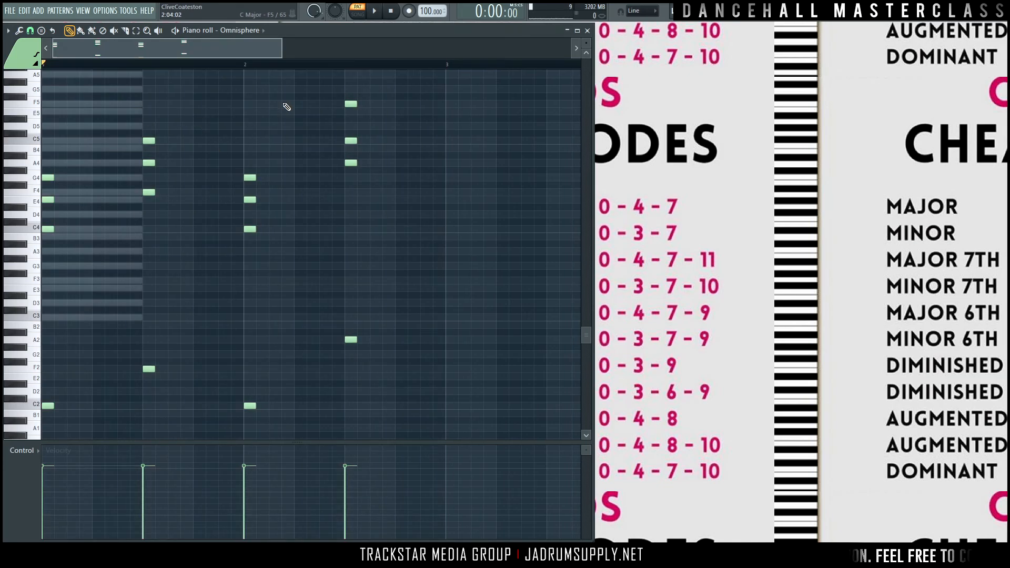
left_click(577, 30)
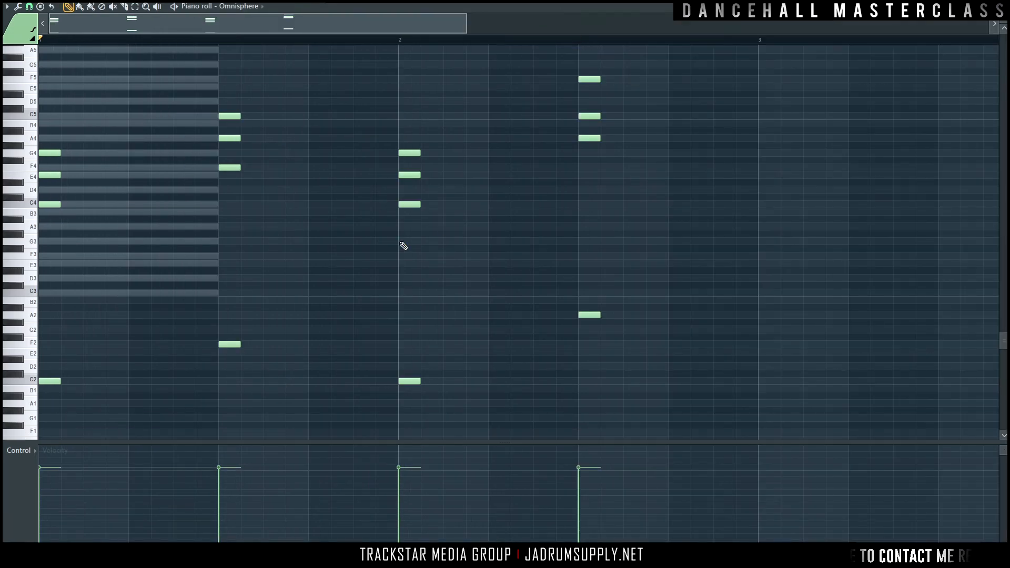
Copy the Sampler channel's scale guide notes down to cover C0 to B2, and return to the Omnisphere notes.
right_click(189, 175)
key("ctrl+a")
left_click_drag(144, 211, 92, 435, "shift")
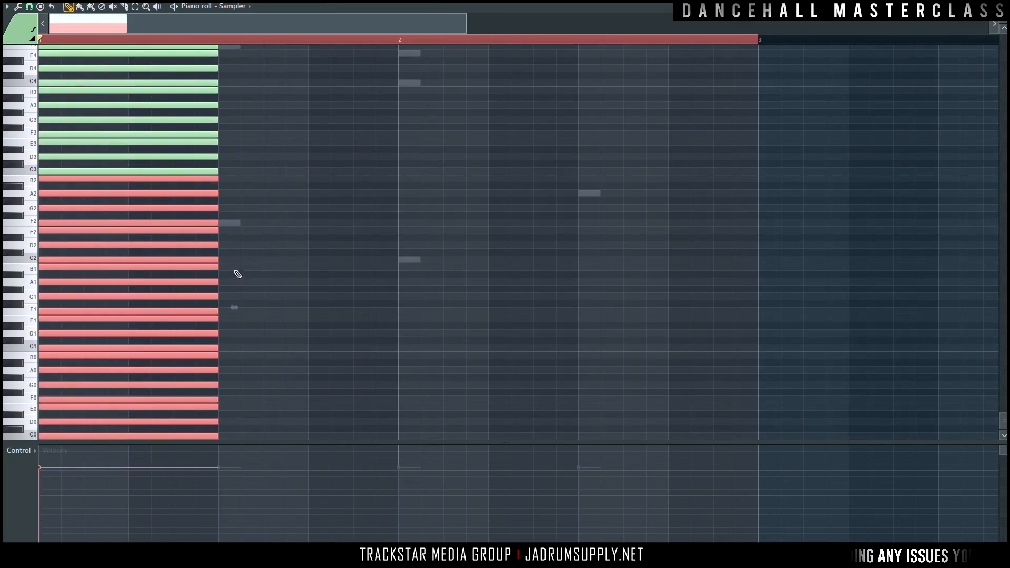
double_click(231, 223)
Copy the first C chord stab to three steps later in bar 1 and play back the pattern.
scroll(226, 284, "up", 3)
left_click_drag(83, 357, 35, 94, "ctrl")
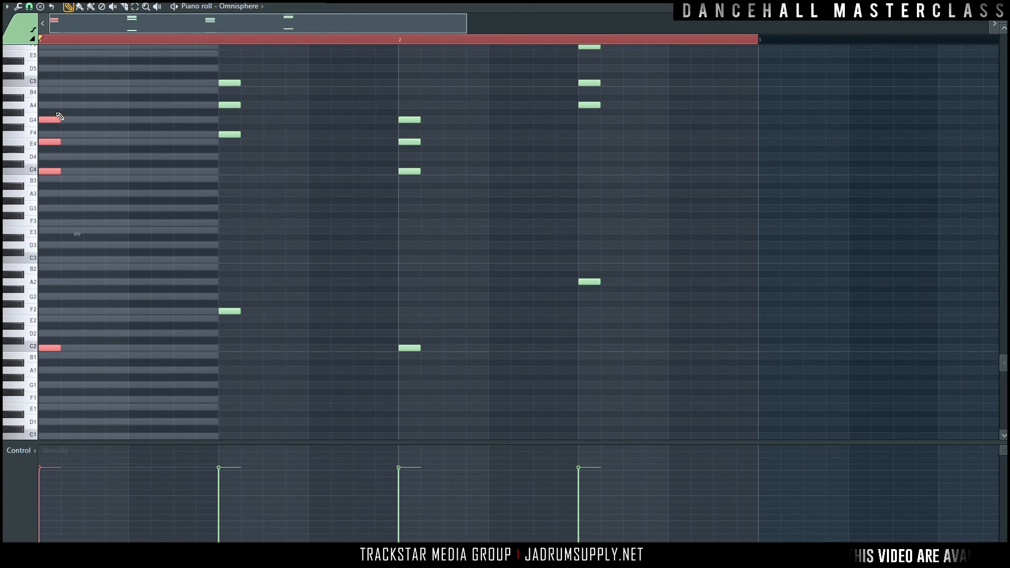
left_click_drag(42, 125, 101, 141, "shift")
key("space")
key("space")
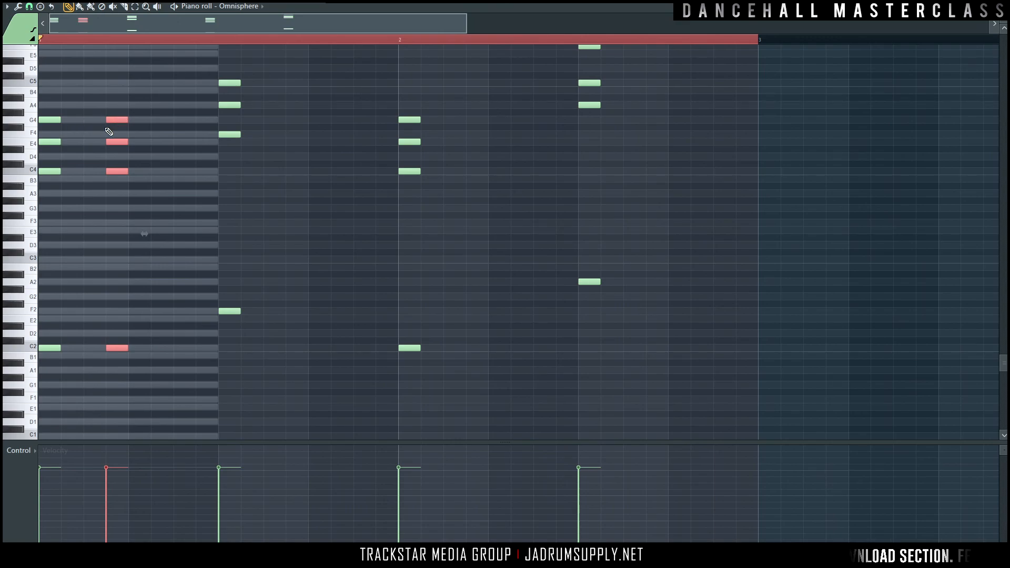
Add a third C chord stab with G4, E4, C4 and C2 six steps into bar 1, and play it back.
left_click(50, 120)
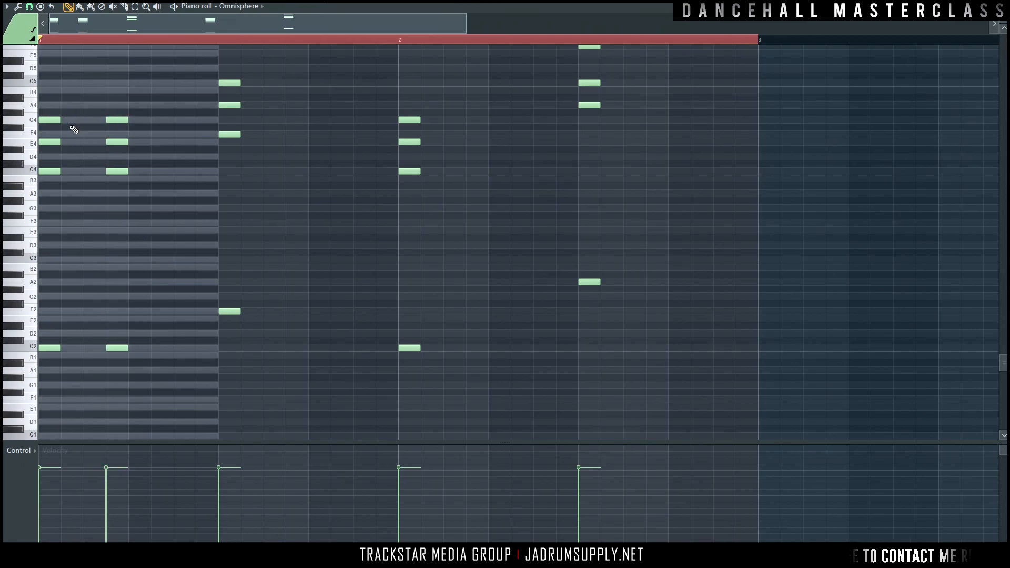
left_click_drag(50, 99, 56, 396)
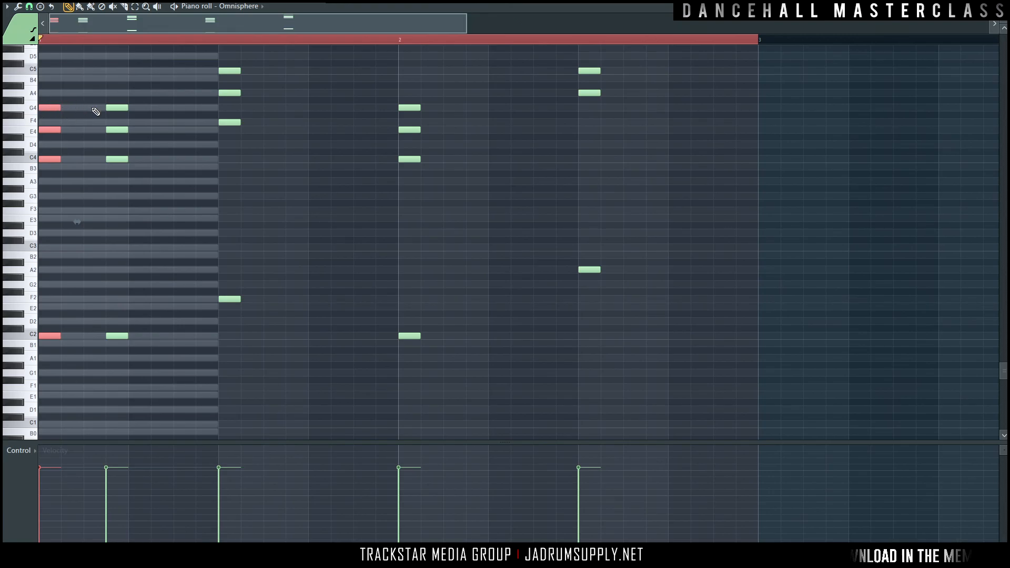
left_click(173, 107)
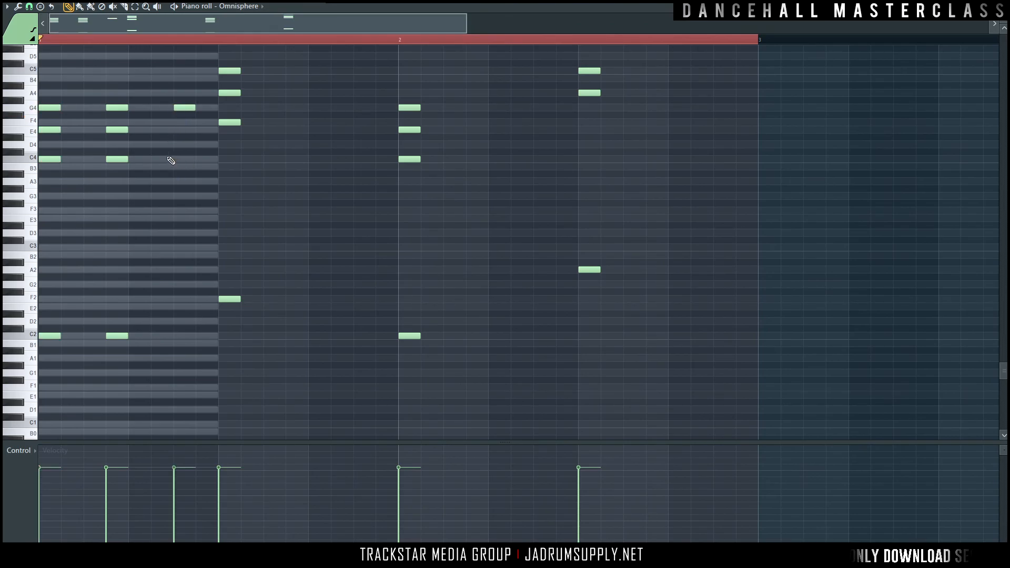
left_click(69, 108)
right_click(81, 109)
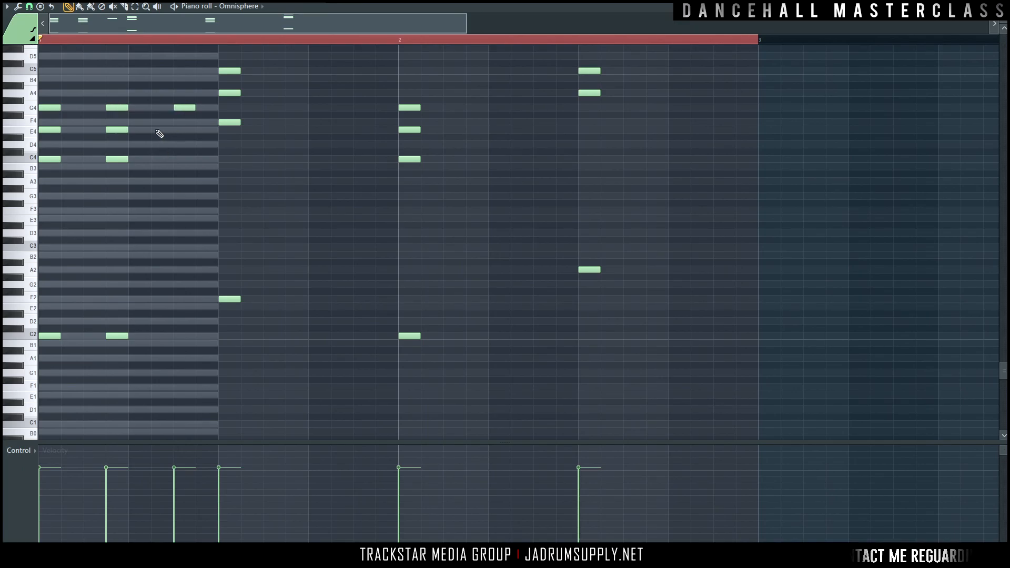
left_click(179, 130)
left_click(180, 159)
left_click(180, 328)
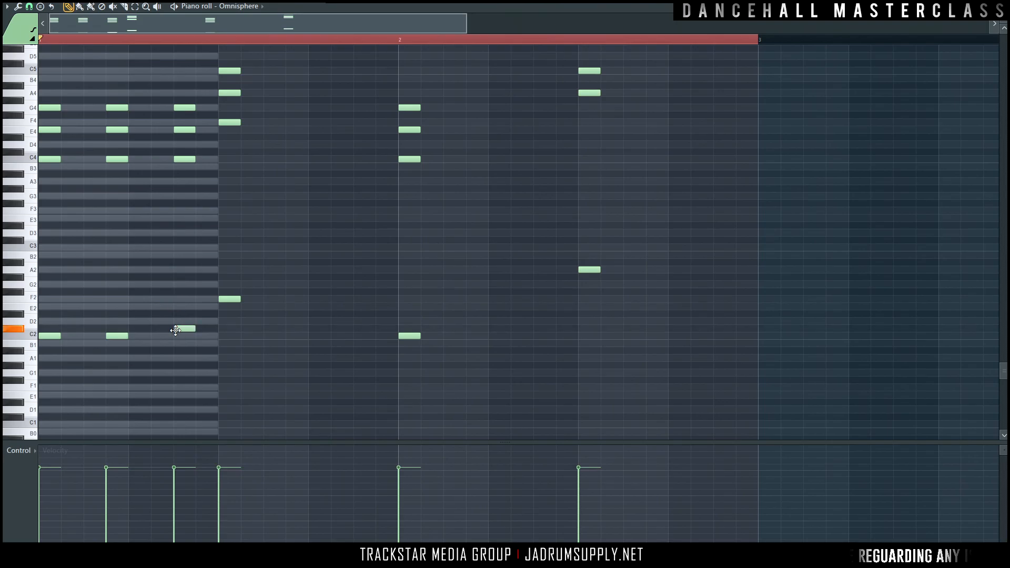
left_click(181, 336)
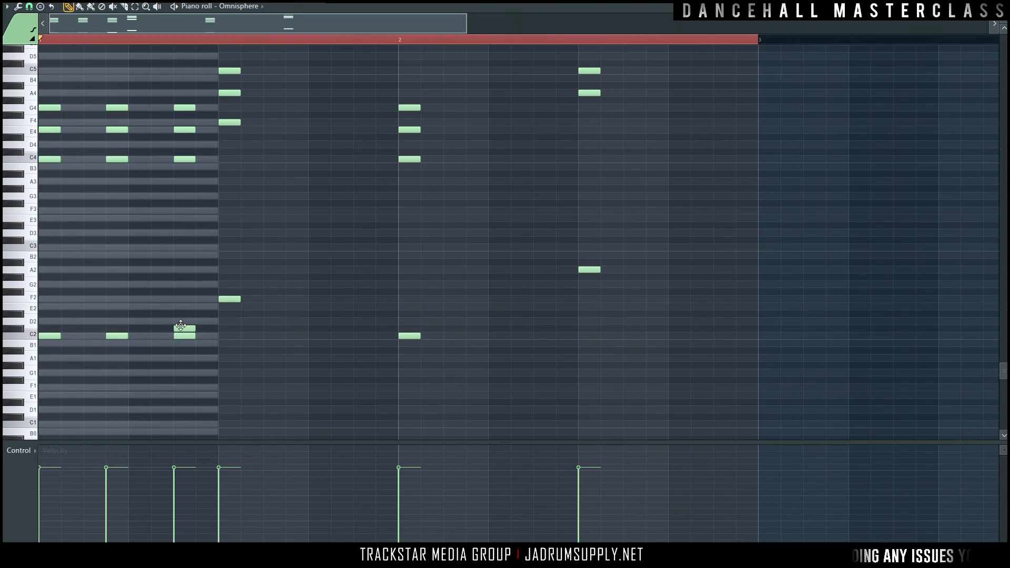
right_click(180, 328)
key("space")
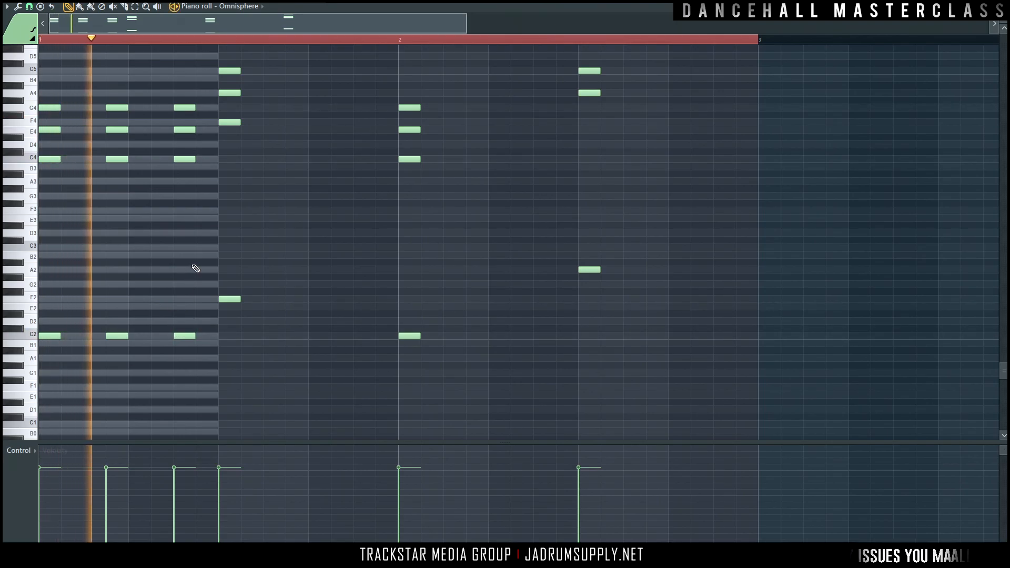
Copy the F chord stab in bar 1 (C5, A4, F4, F2) to three and six steps after its first hit.
left_click_drag(267, 315, 227, 68)
key("ctrl+b")
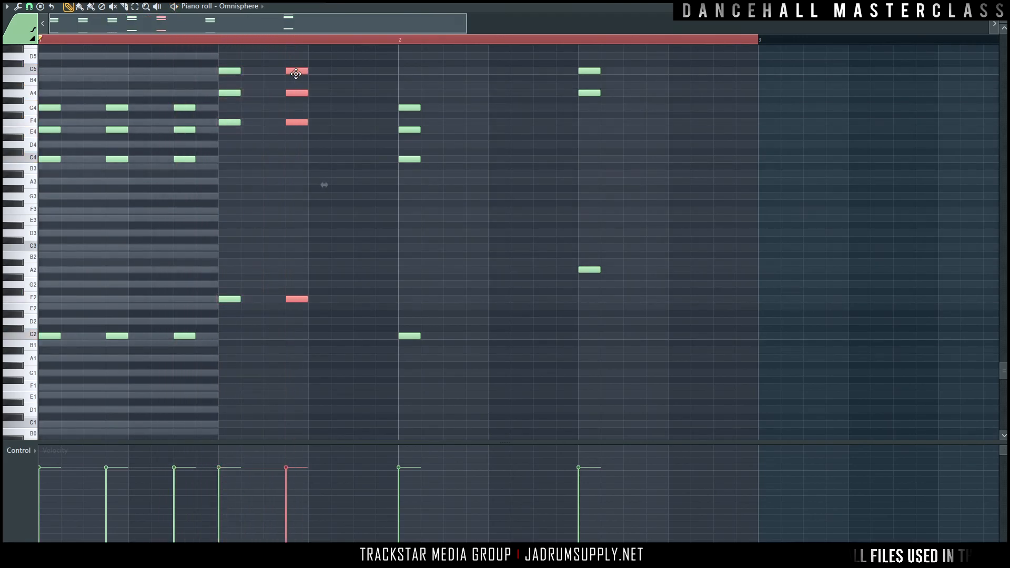
key("ctrl+b")
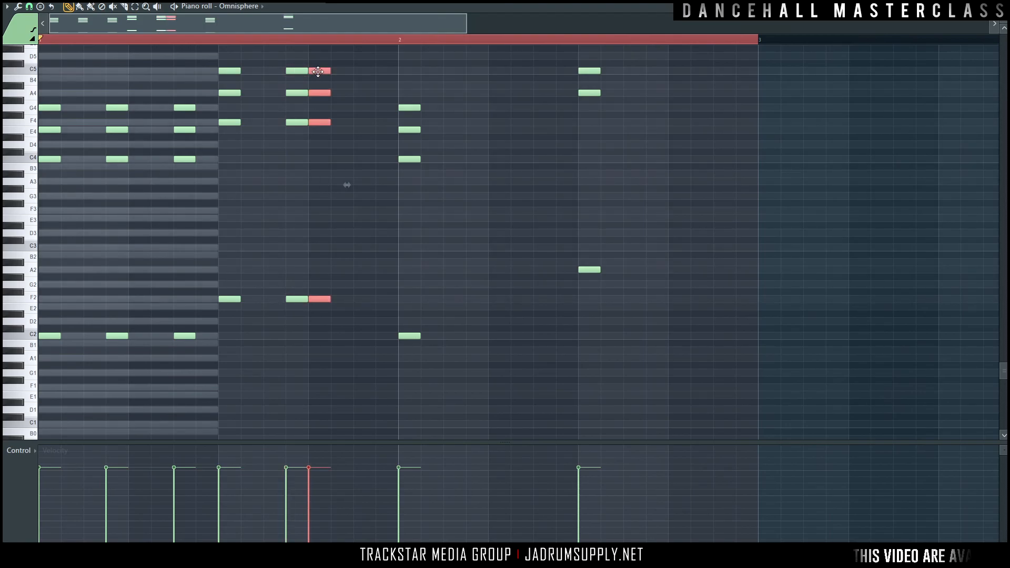
left_click_drag(318, 72, 368, 67)
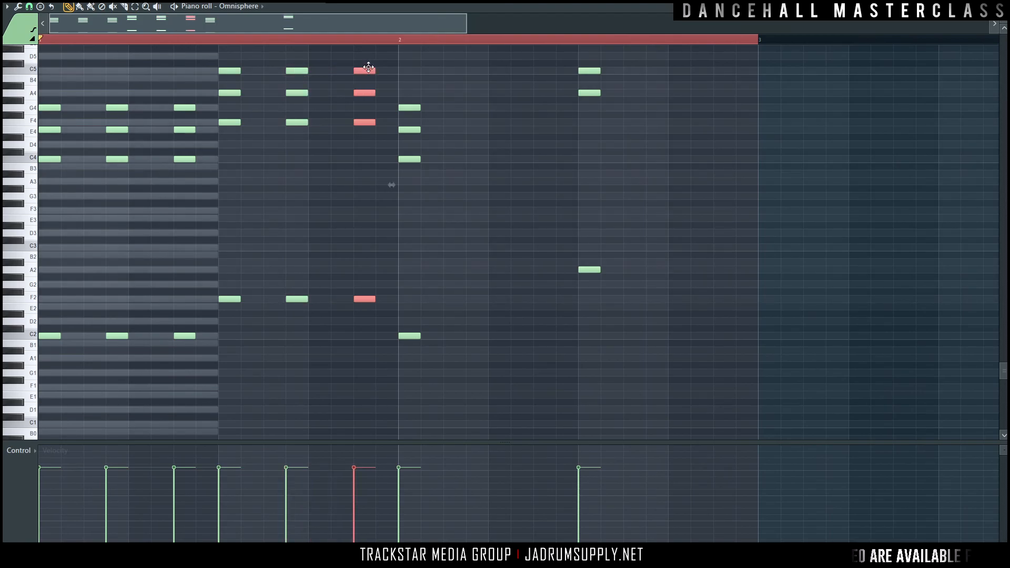
Count out the steps between the C chord stabs with temporary notes on G#4 and A4, erase them, and play back the pattern.
left_click(45, 100)
left_click(68, 93)
left_click(91, 100)
left_click(118, 100)
left_click(140, 100)
left_click(162, 100)
left_click(180, 100)
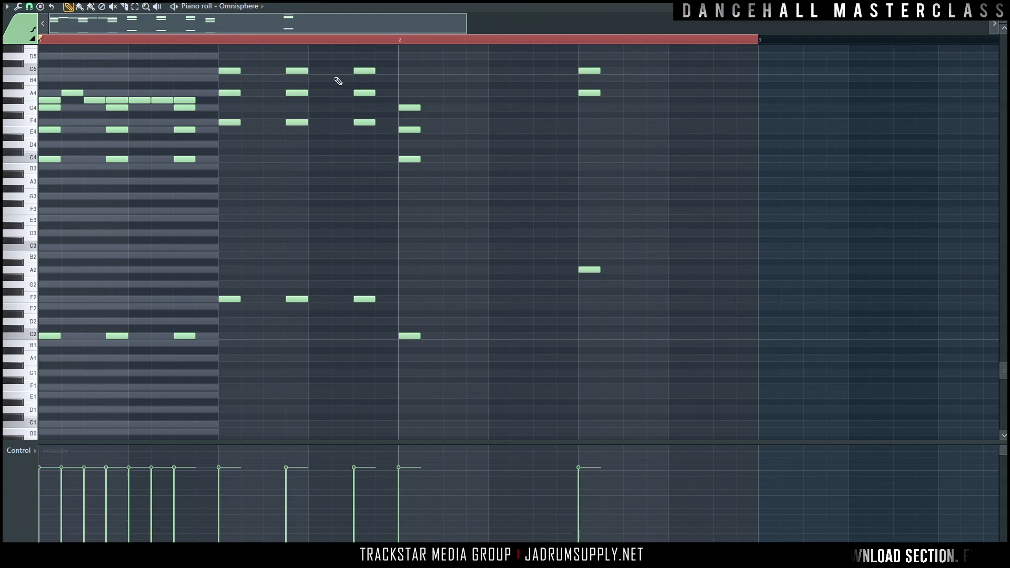
left_click_drag(189, 101, 53, 108)
key("space")
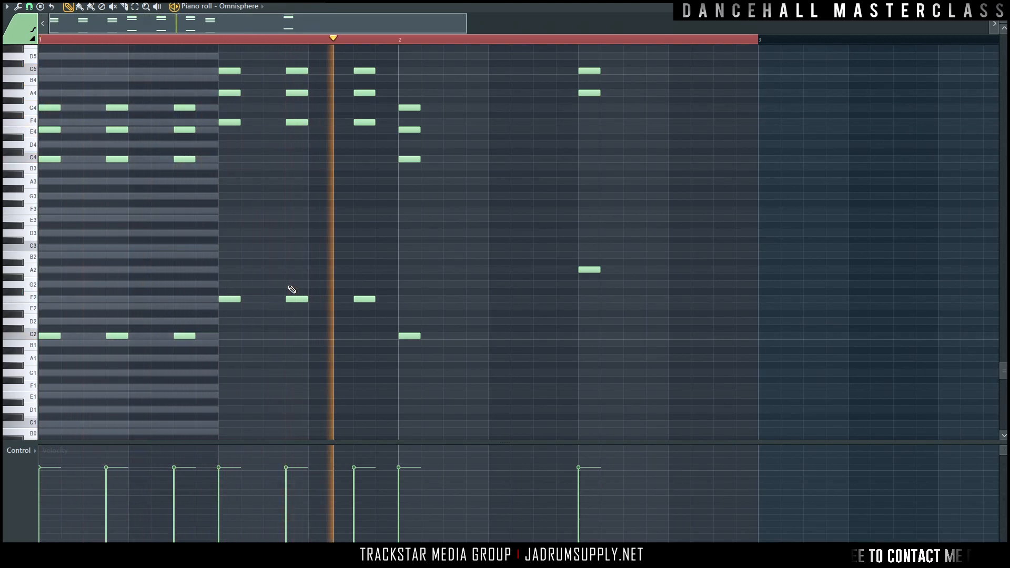
key("space")
Copy the C chord stab at the start of bar 2 to six steps later, and play back the pattern.
left_click_drag(398, 102, 452, 391)
left_click_drag(412, 336, 478, 337)
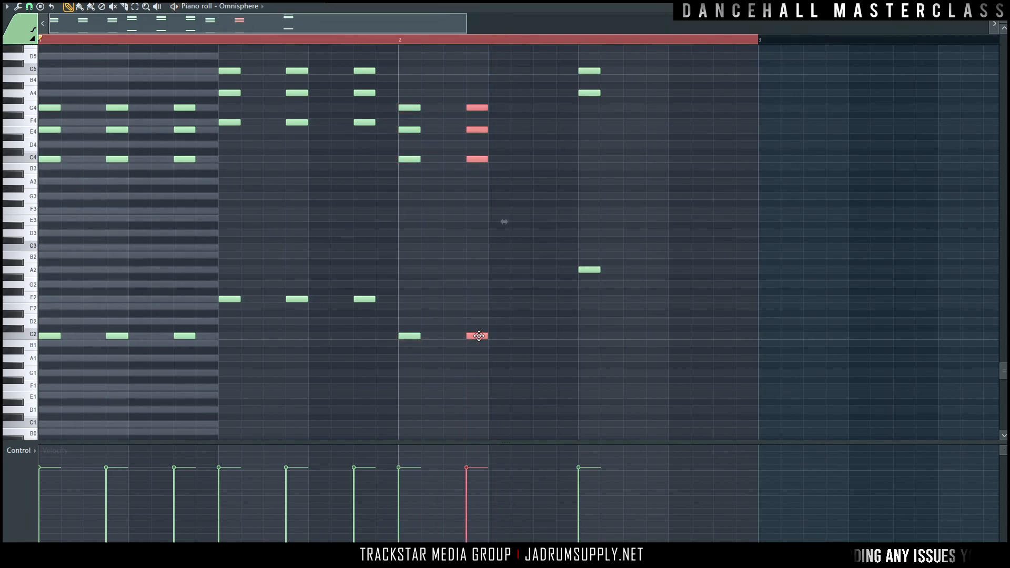
left_click_drag(479, 335, 544, 335)
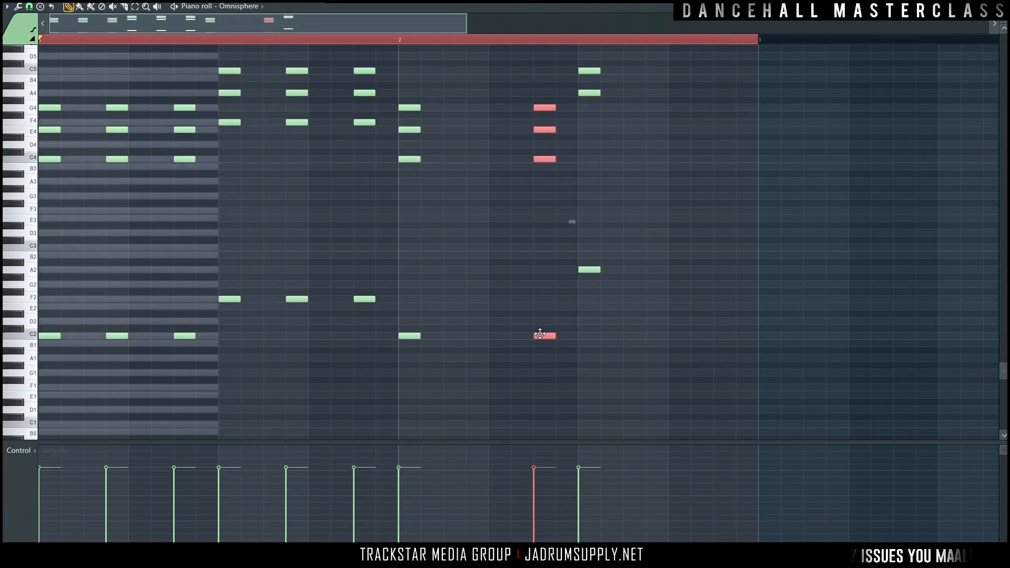
scroll(476, 59, "down", 3)
key("space")
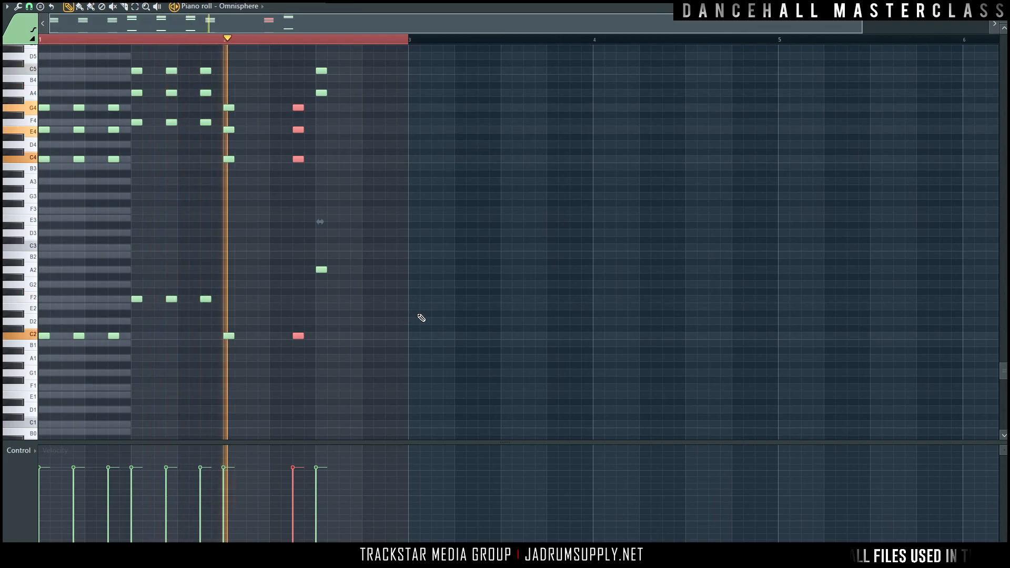
key("space")
Copy the last chord stab in bar 2 (F5, C5, A4, A2) to three and six steps later, and play back the pattern.
left_click_drag(319, 59, 346, 277)
scroll(340, 201, "up", 2)
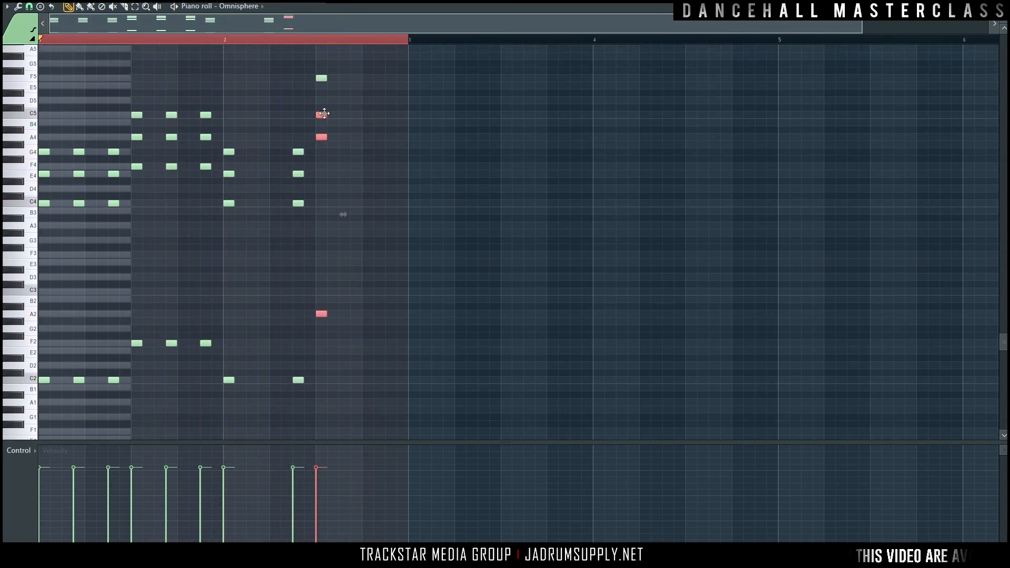
left_click(321, 79, "ctrl+shift")
left_click_drag(321, 80, 395, 80)
left_click(468, 113, "ctrl")
key("space")
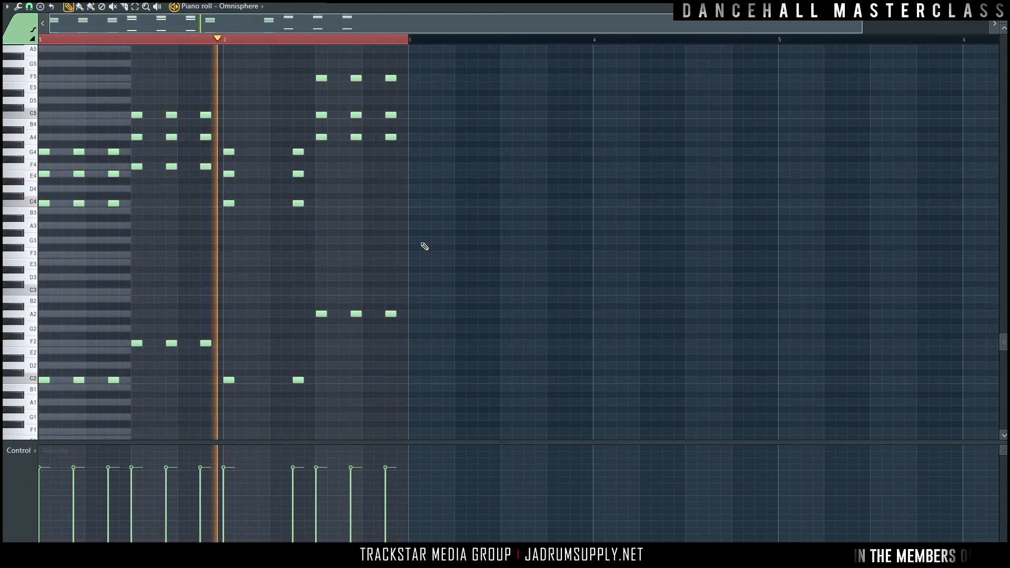
key("space")
Move the second C chord stab in bar 2 to three steps after the first one, and play back the pattern.
left_click_drag(264, 119, 319, 403)
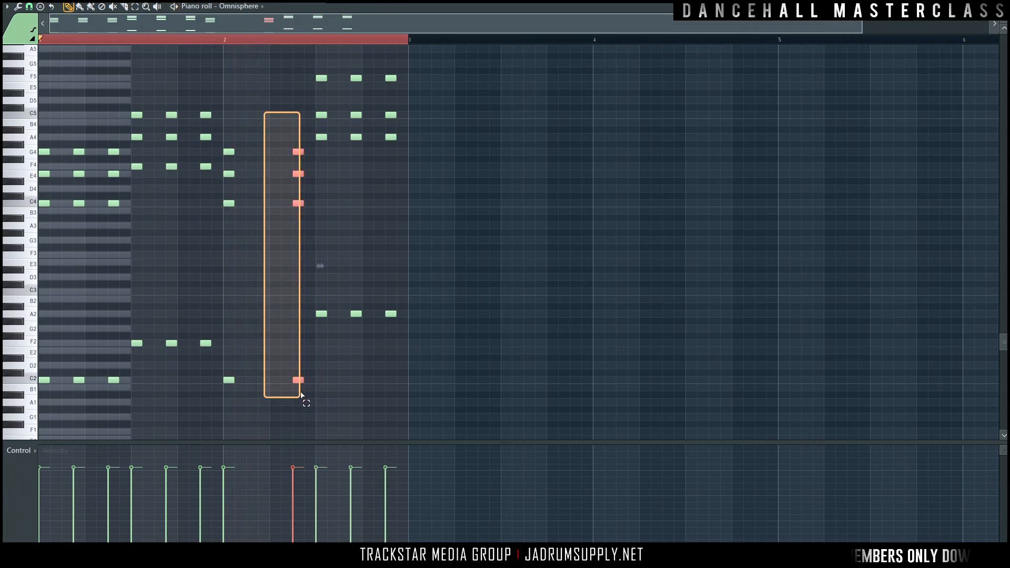
left_click(299, 381)
key("ctrl+z")
left_click_drag(298, 379, 261, 377)
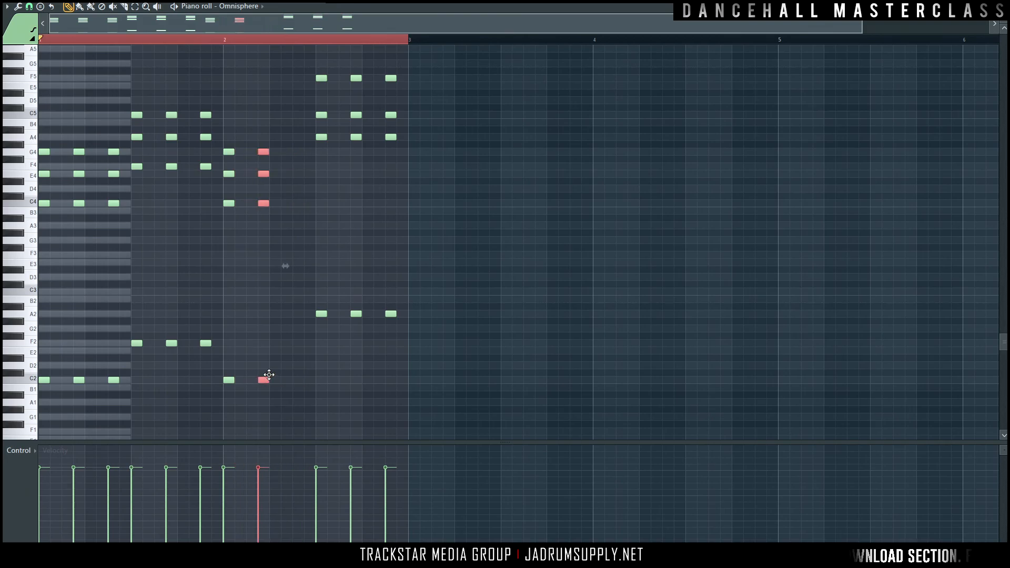
key("space")
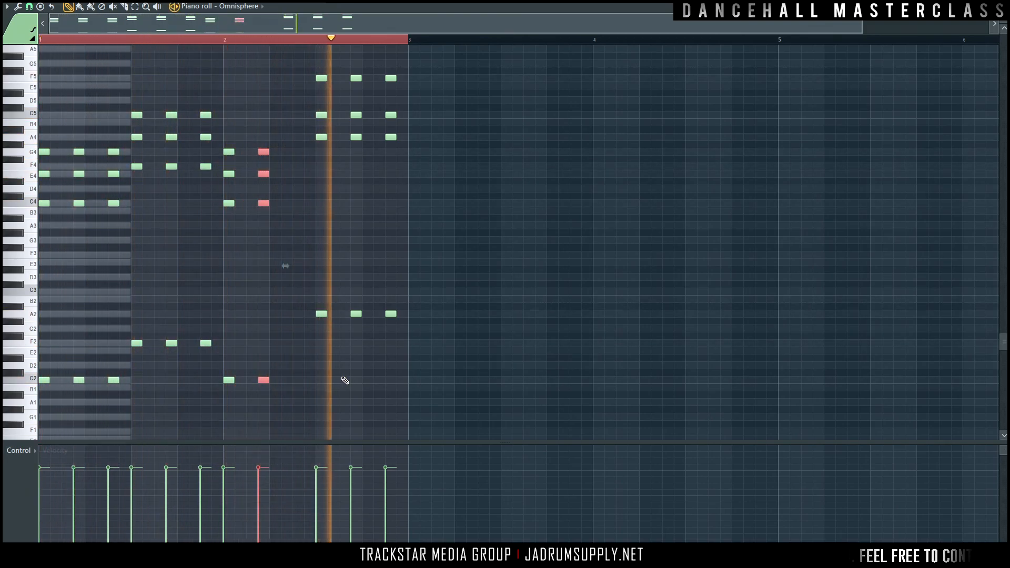
key("space")
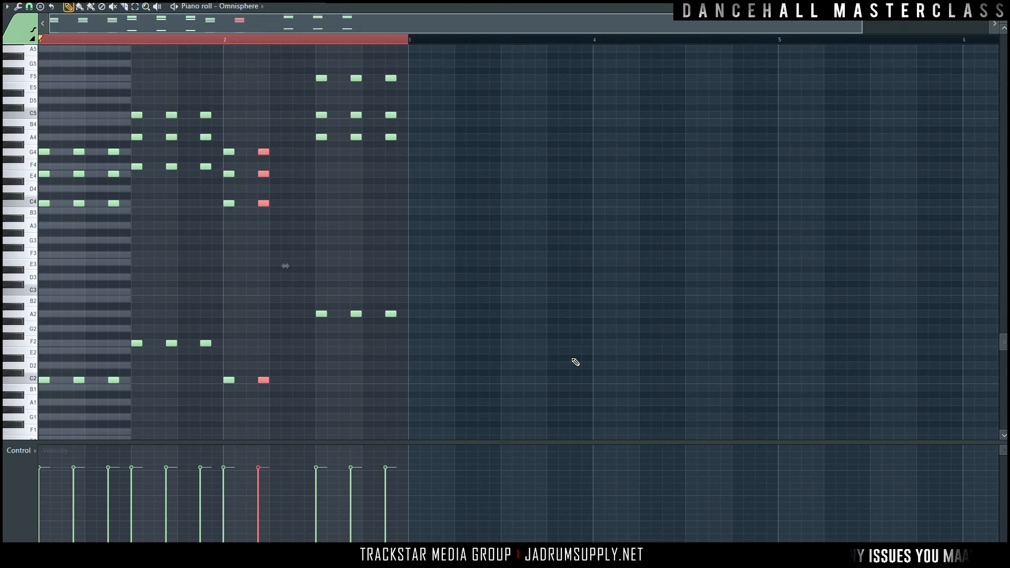
Deselect the notes and play back the complete two-bar stab pattern.
left_click_drag(84, 195, 78, 189)
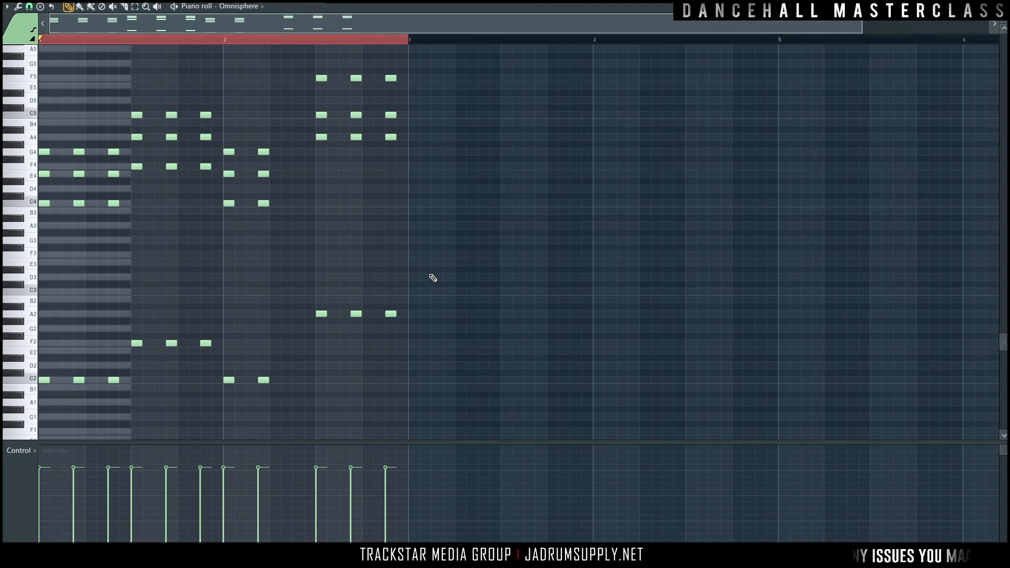
scroll(433, 277, "up", 3)
key("space")
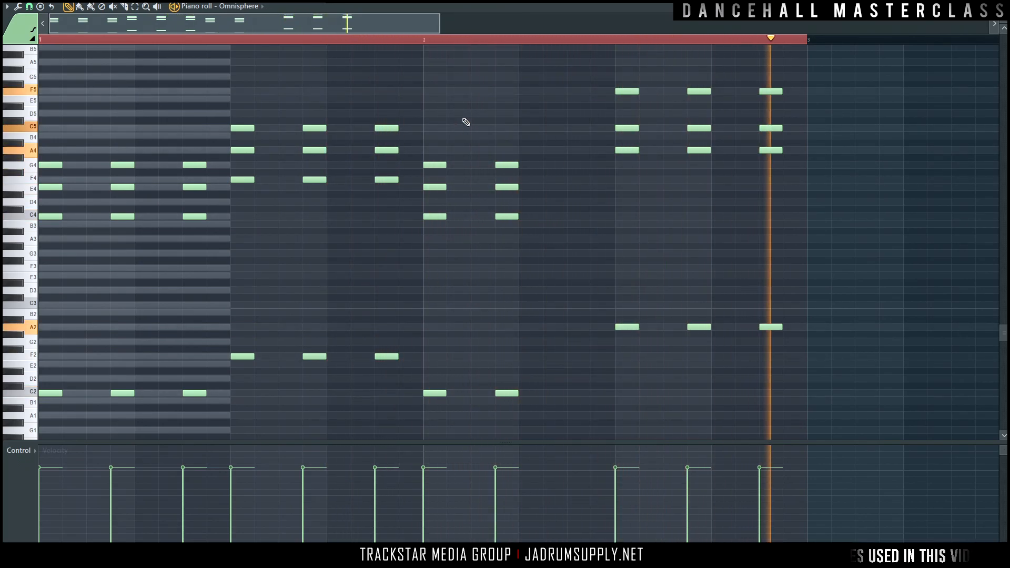
key("space")
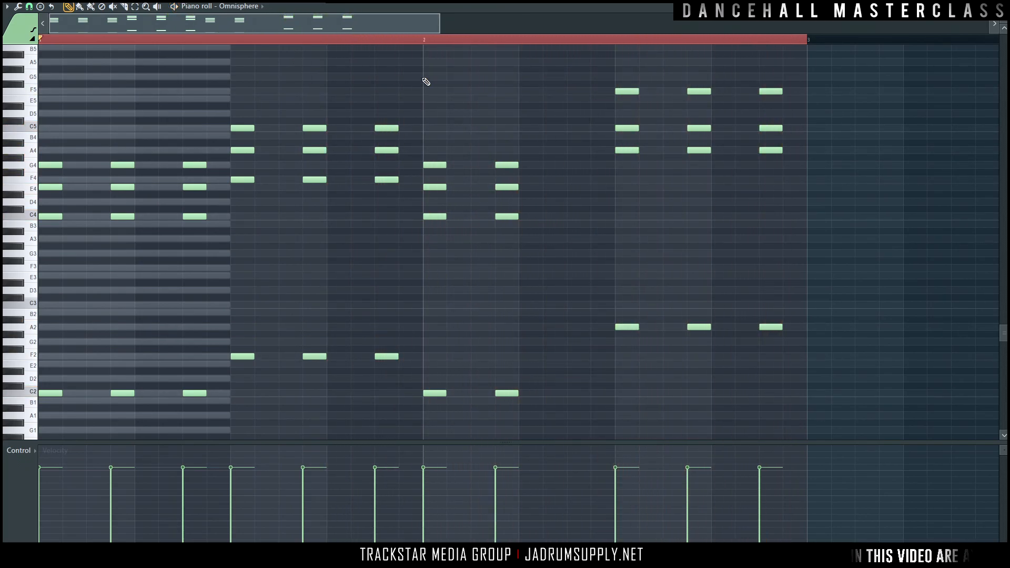
Try extra notes on F5 above the first C stab and G#5 above the first F stab, and delete both.
scroll(378, 102, "down", 1)
scroll(383, 120, "down", 3)
scroll(383, 120, "up", 3)
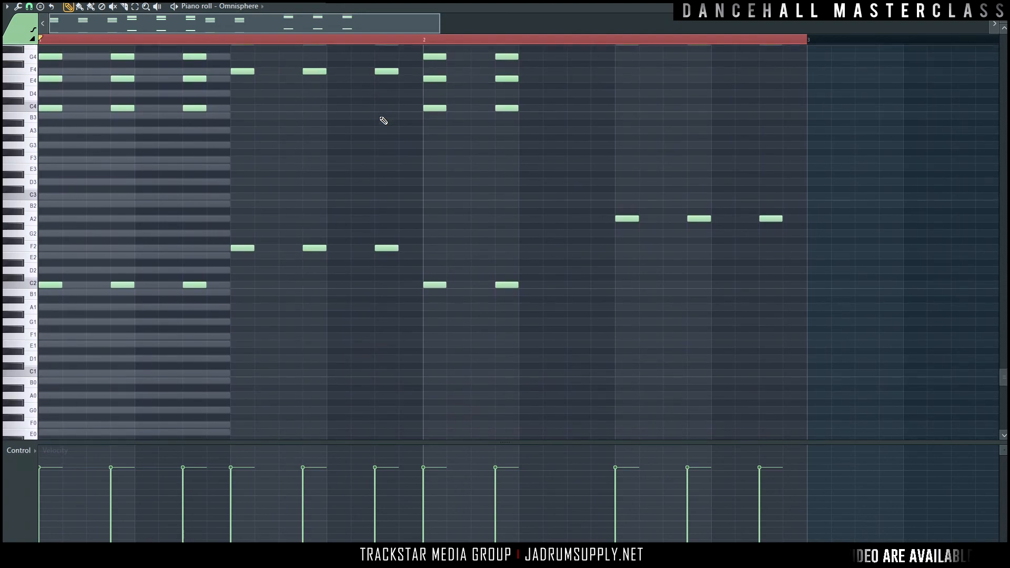
scroll(383, 120, "up", 1)
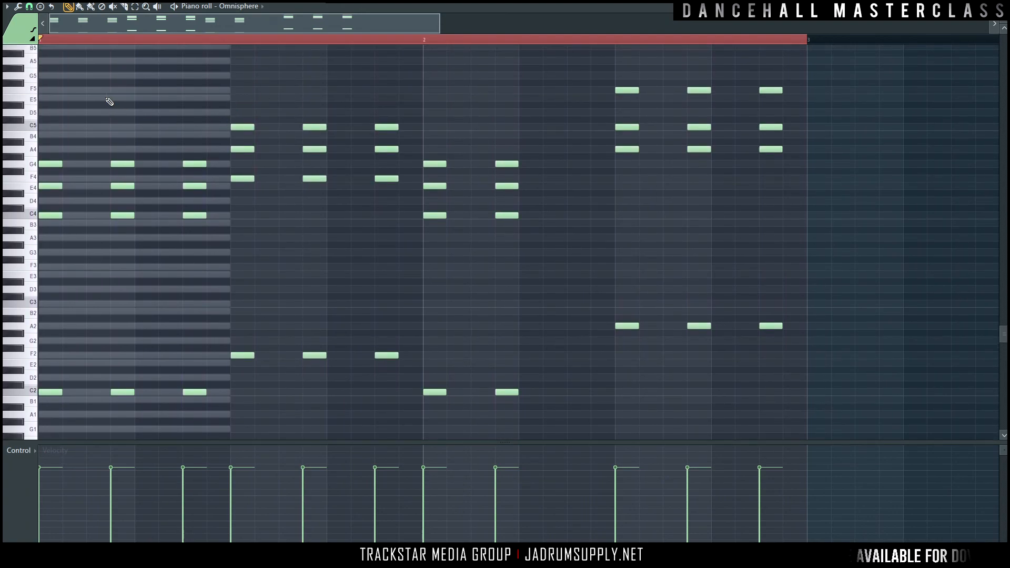
left_click(47, 90)
left_click(232, 68)
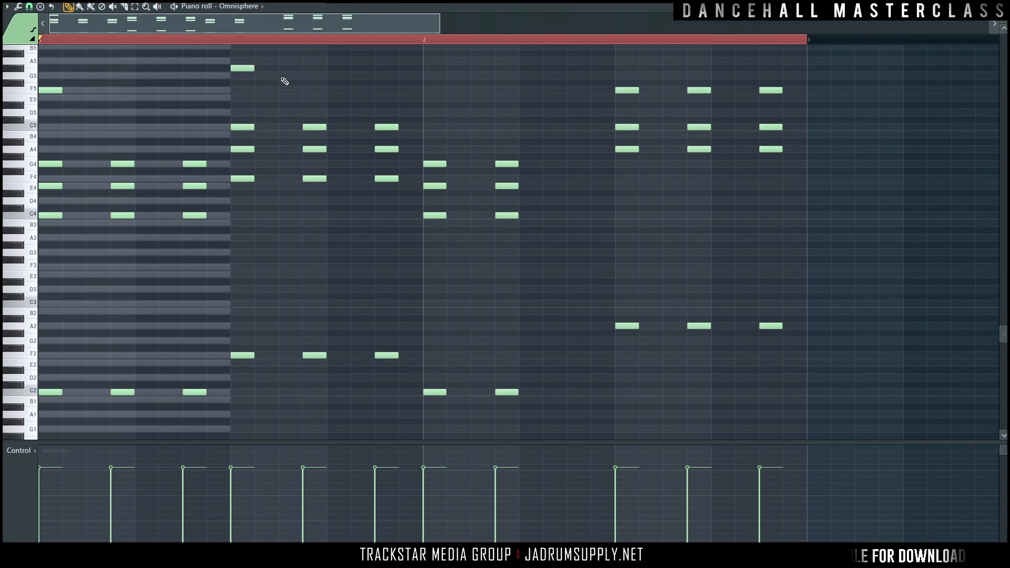
right_click(239, 69)
right_click(50, 90)
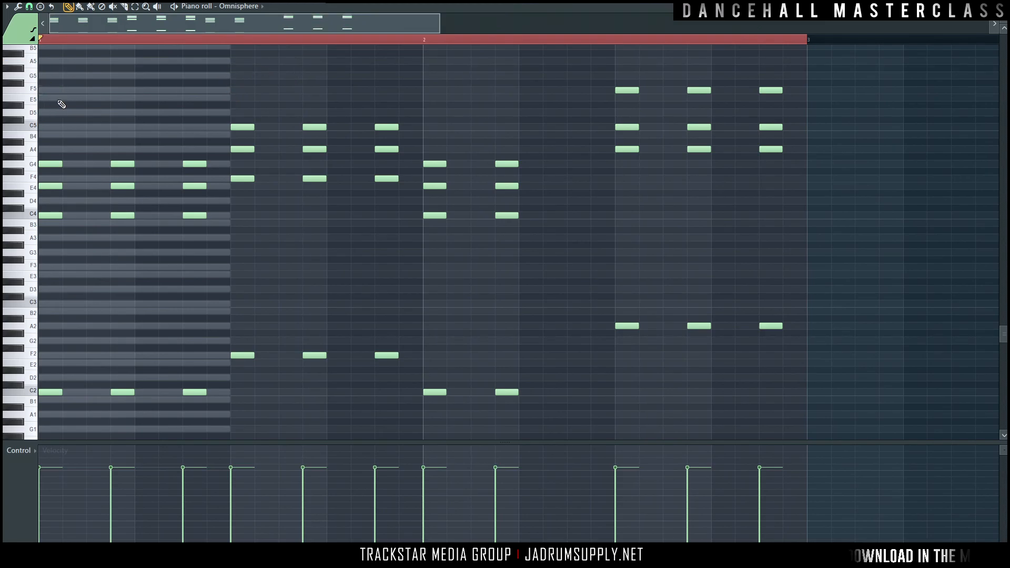